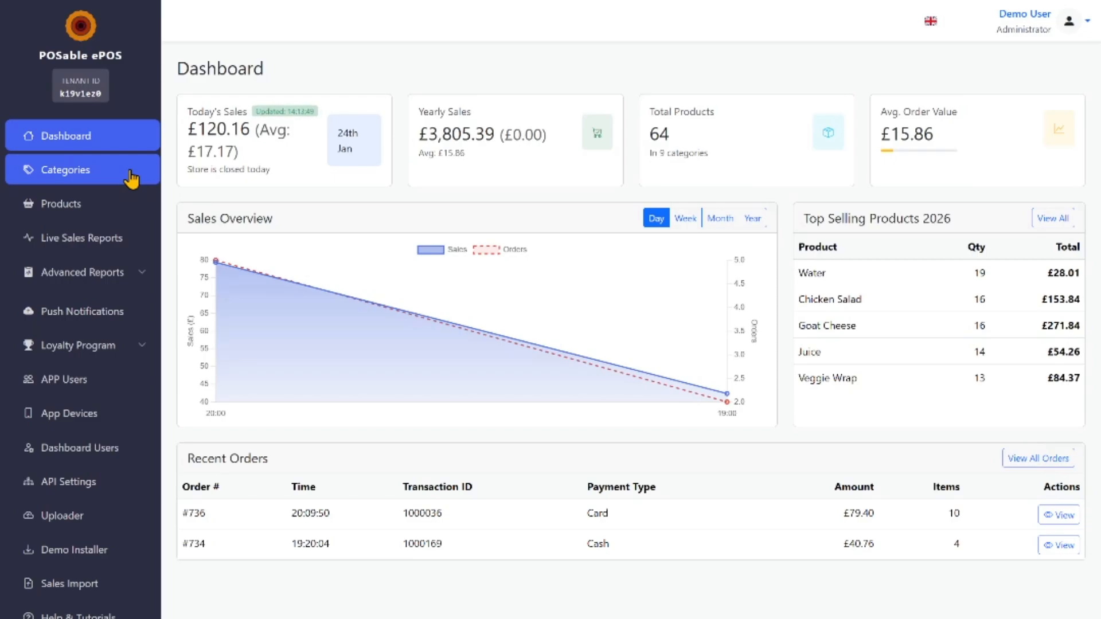
- Open the Categories list and view its export options without exporting anything
{"action": "left_click", "coordinate": [132, 178]}
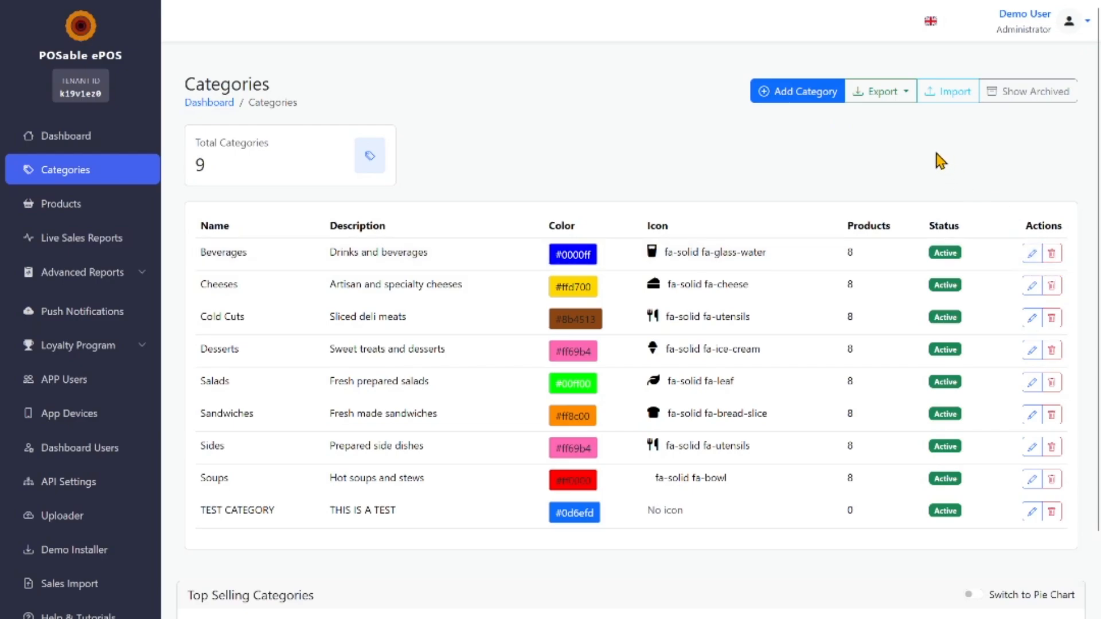
{"action": "left_click", "coordinate": [902, 95]}
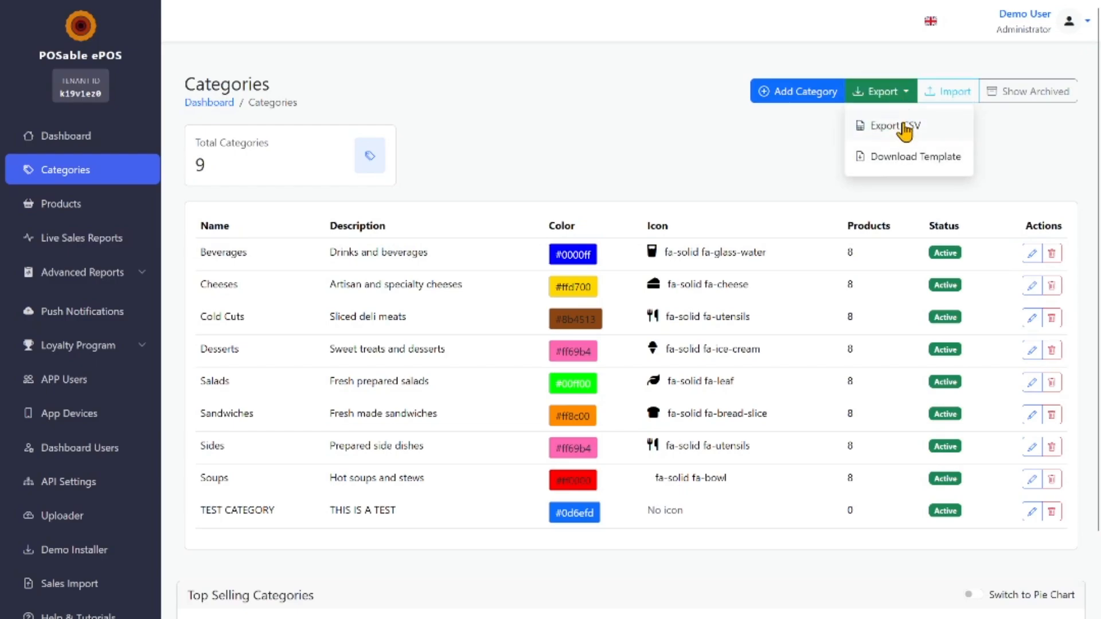
{"action": "left_click", "coordinate": [780, 132]}
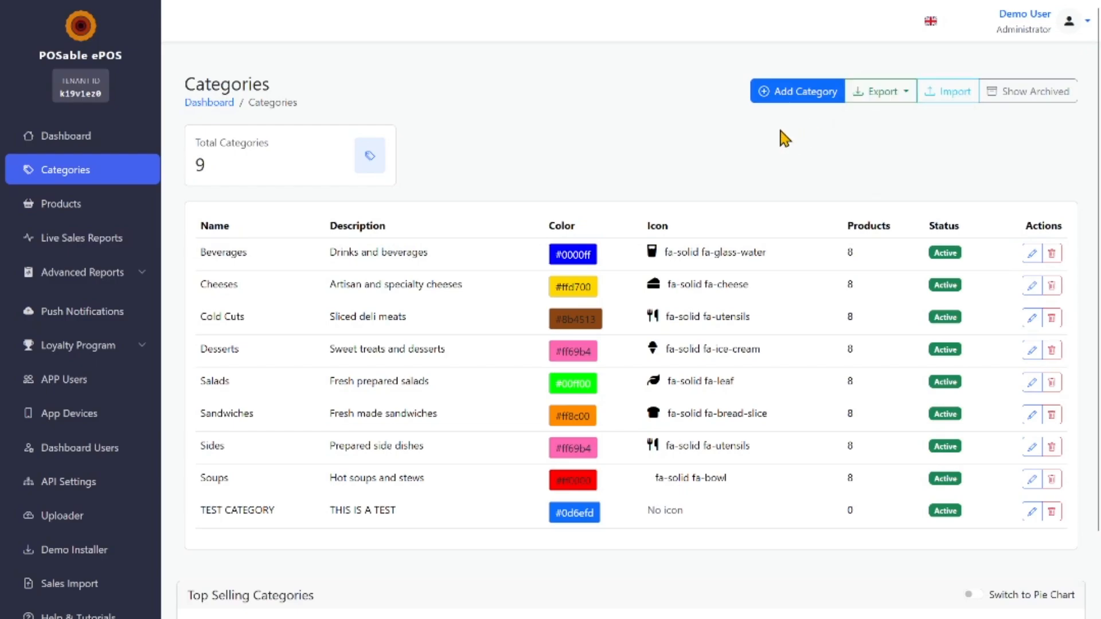
- Start a new category named TEST CATEGORY 2 with the description TEST CATEGORY 2 DESCRIPTION
{"action": "left_click", "coordinate": [783, 97]}
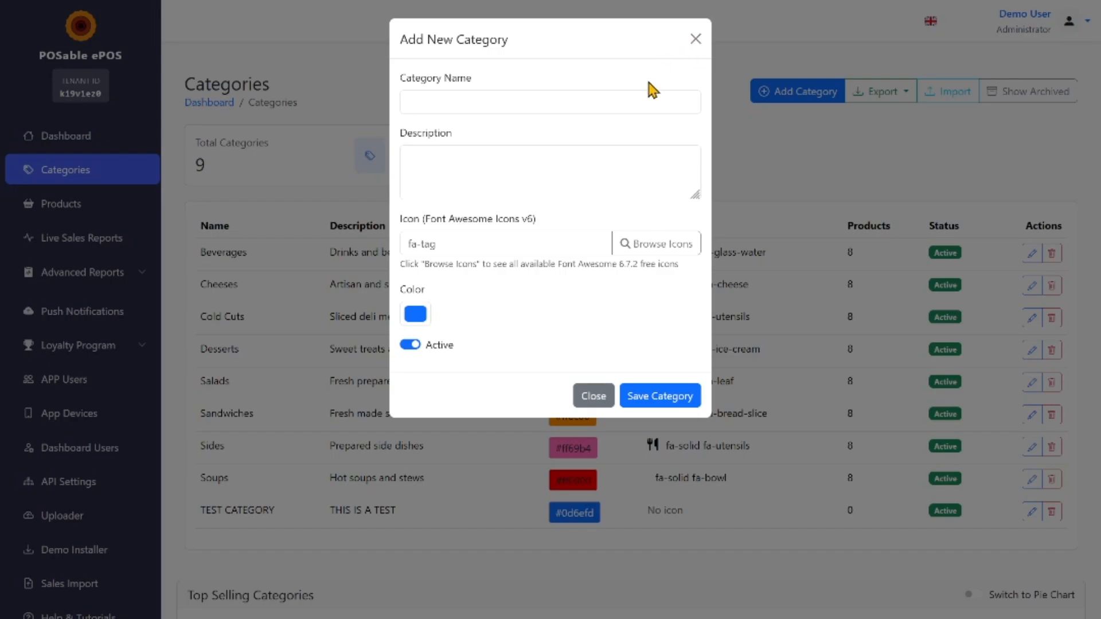
{"action": "left_click", "coordinate": [597, 99]}
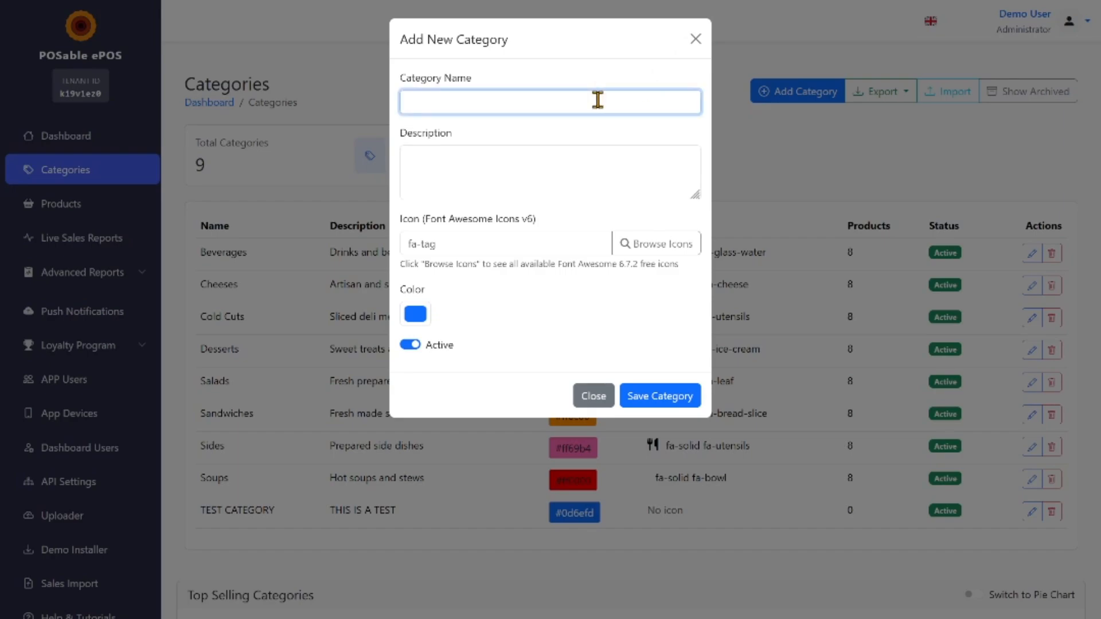
{"action": "type", "text": "TEST CATEGORY 2"}
{"action": "left_click", "coordinate": [503, 151]}
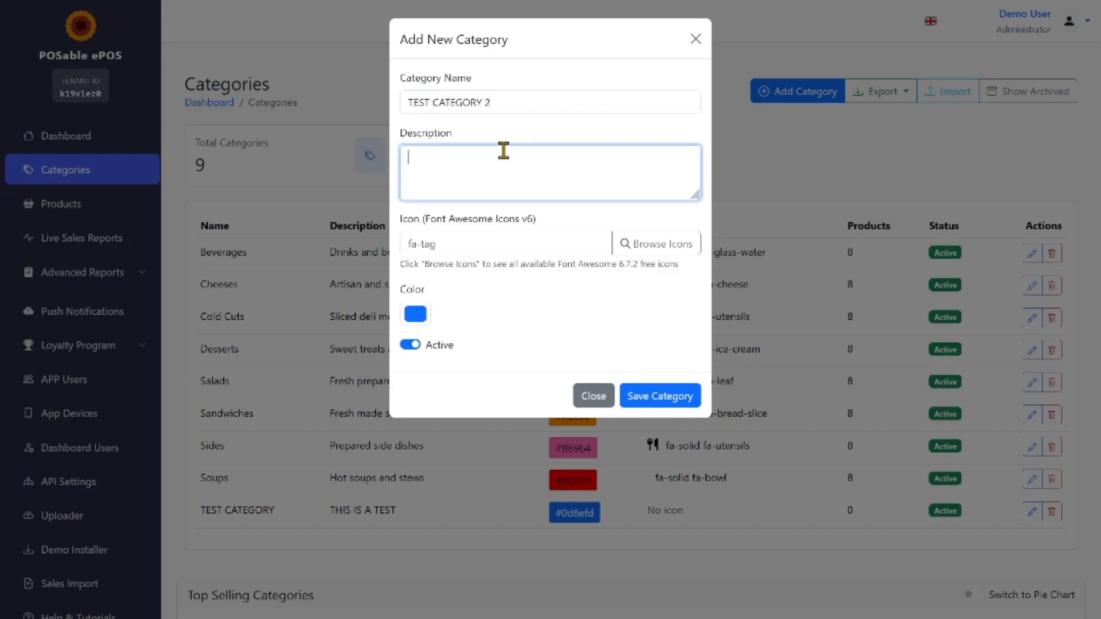
{"action": "type", "text": "TEST CATEGORY 2 DESCRIPTION"}
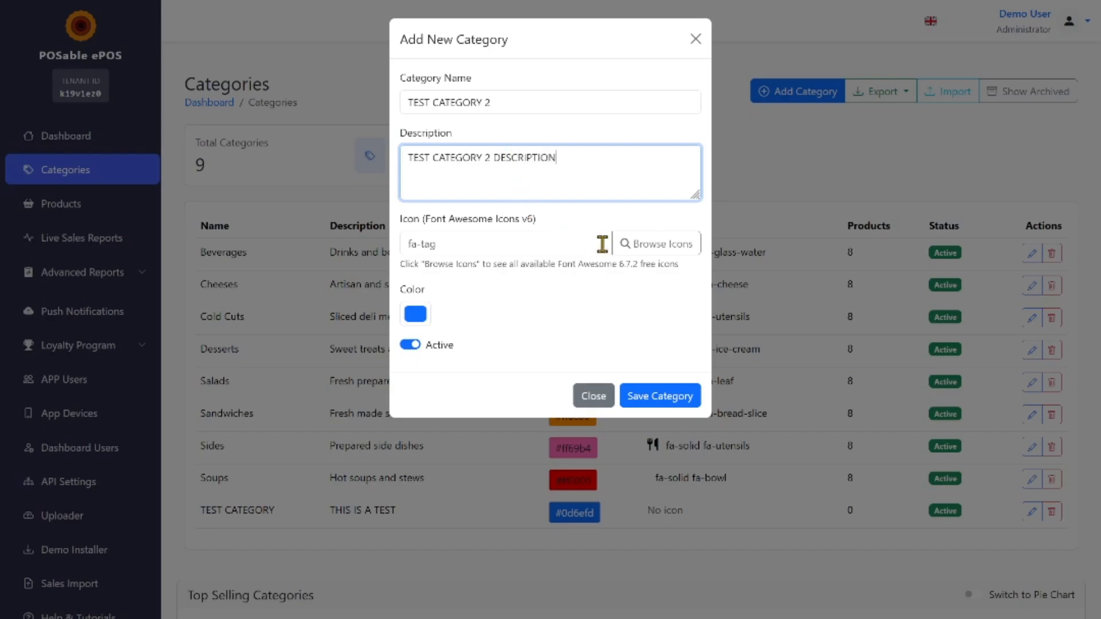
- Choose the fa-bell-concierge icon from the Business group as the new category's icon
{"action": "left_click", "coordinate": [636, 252]}
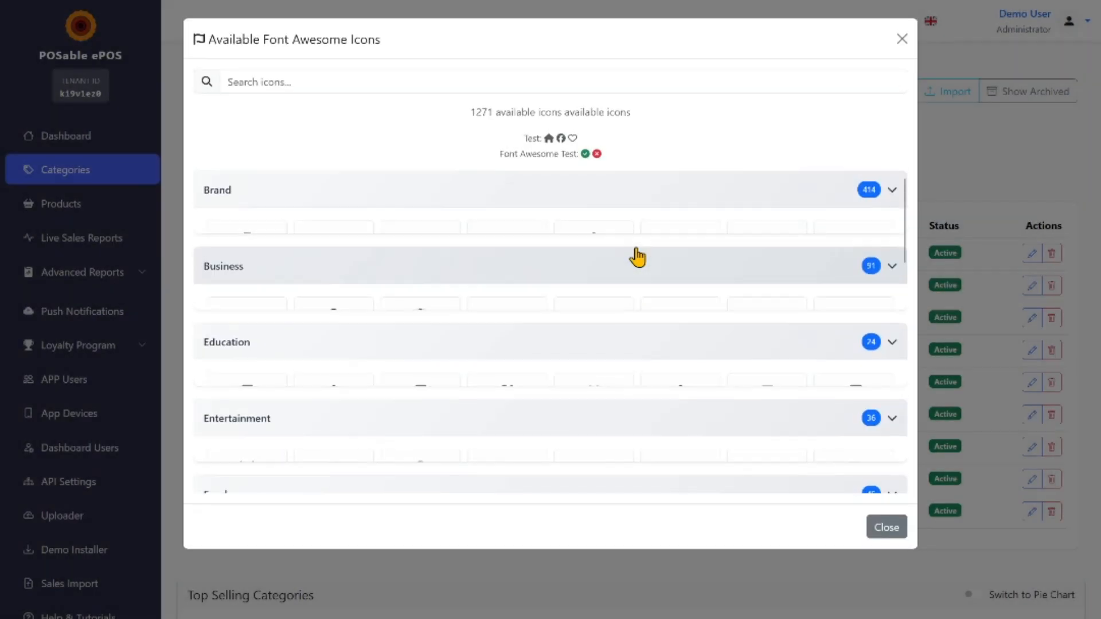
{"action": "scroll", "coordinate": [745, 208], "scroll_direction": "down", "scroll_amount": 1}
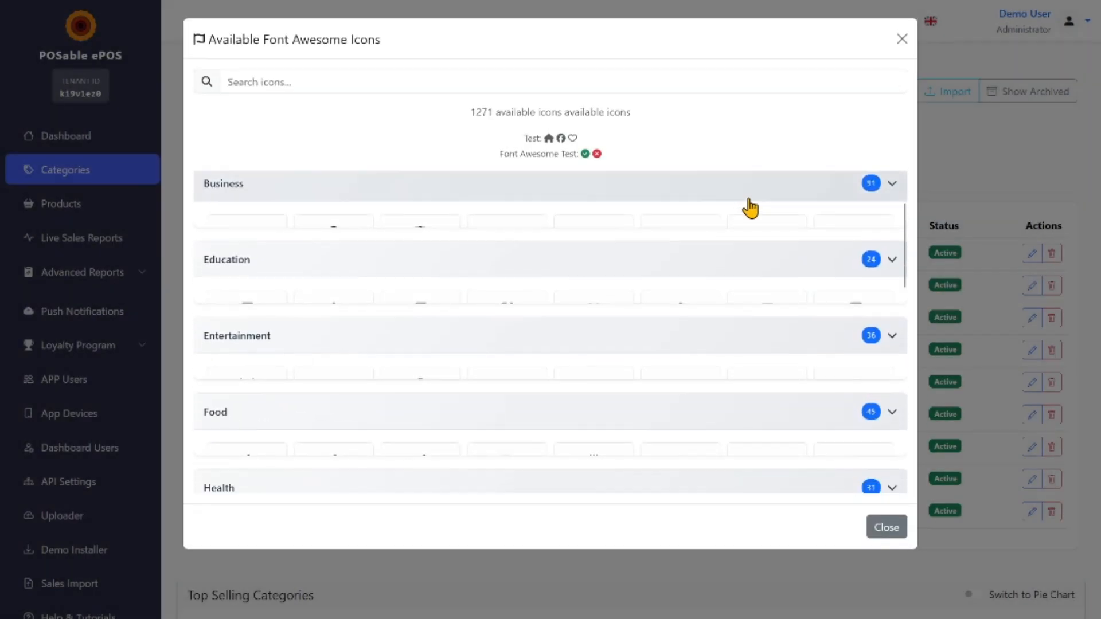
{"action": "left_click", "coordinate": [891, 185]}
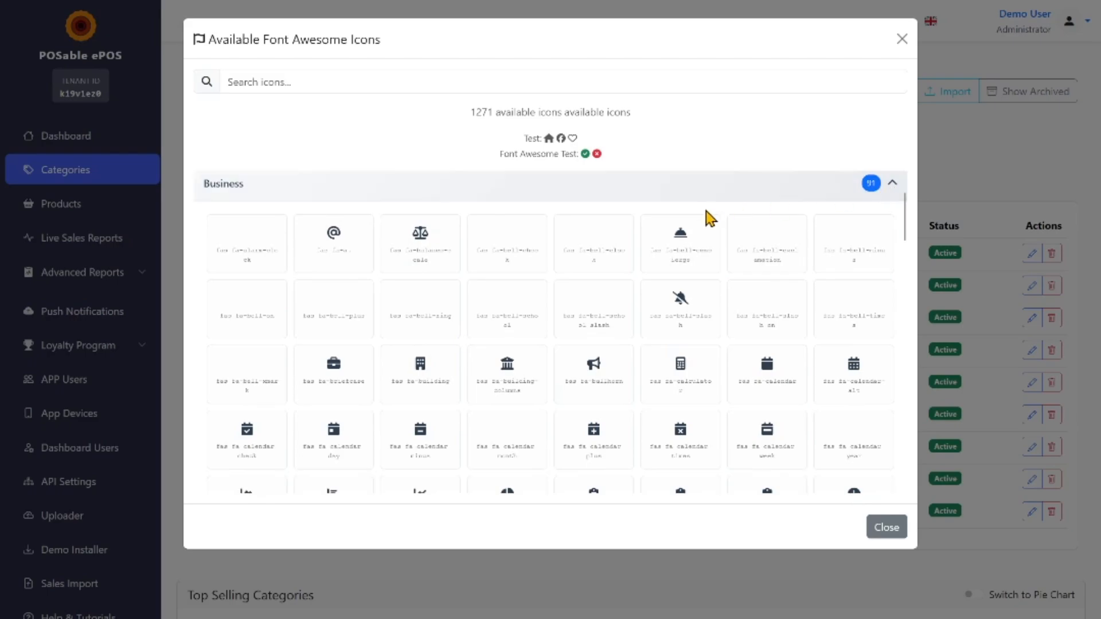
{"action": "left_click", "coordinate": [682, 245]}
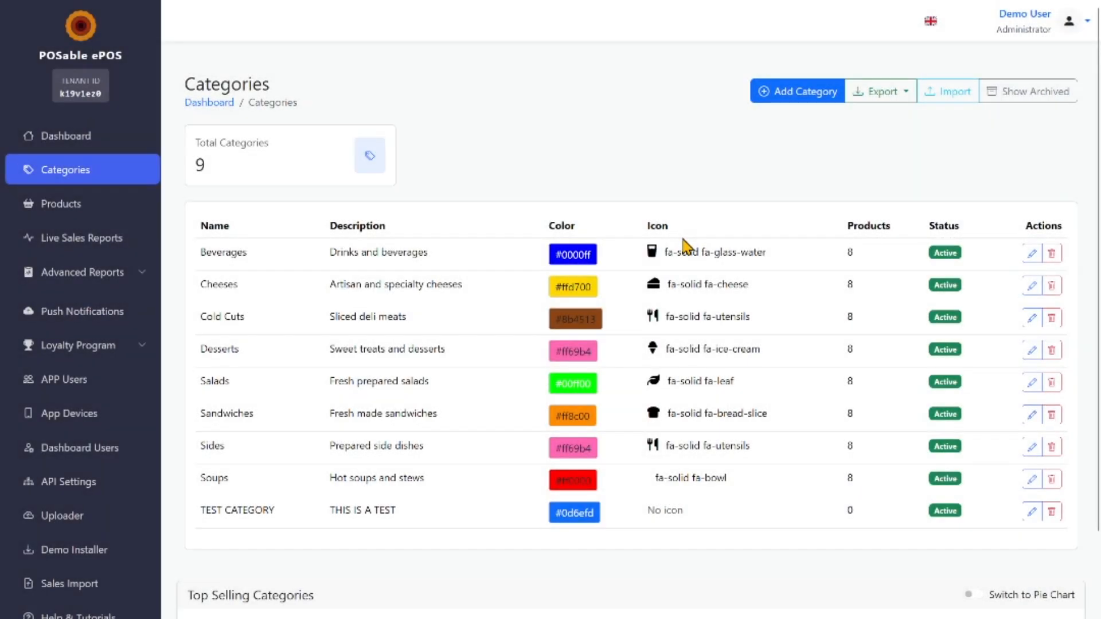
- Reopen the new category form and set the colour to cyan (#00ffff), leaving the category active
{"action": "left_click", "coordinate": [797, 92]}
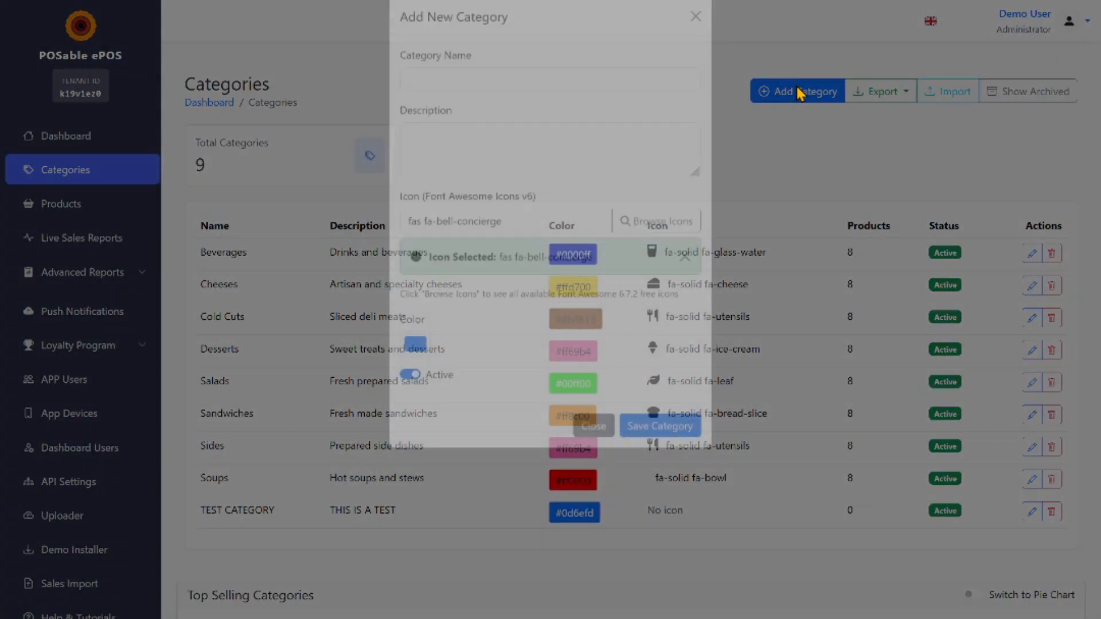
{"action": "left_click_drag", "start_coordinate": [536, 244], "coordinate": [405, 243]}
{"action": "left_click", "coordinate": [466, 291]}
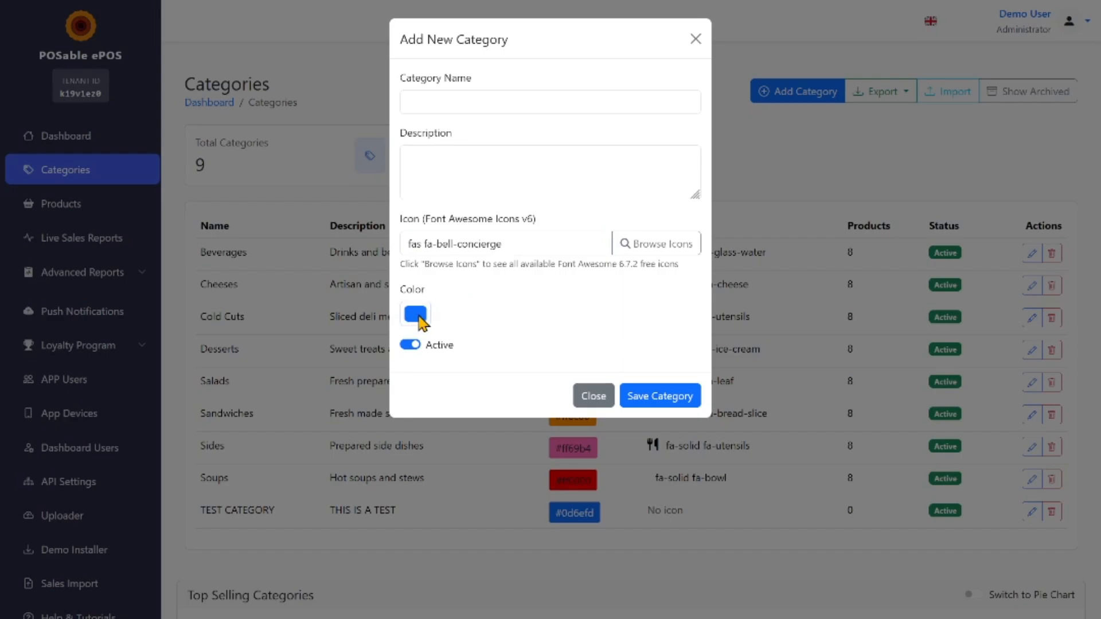
{"action": "left_click", "coordinate": [93, 58]}
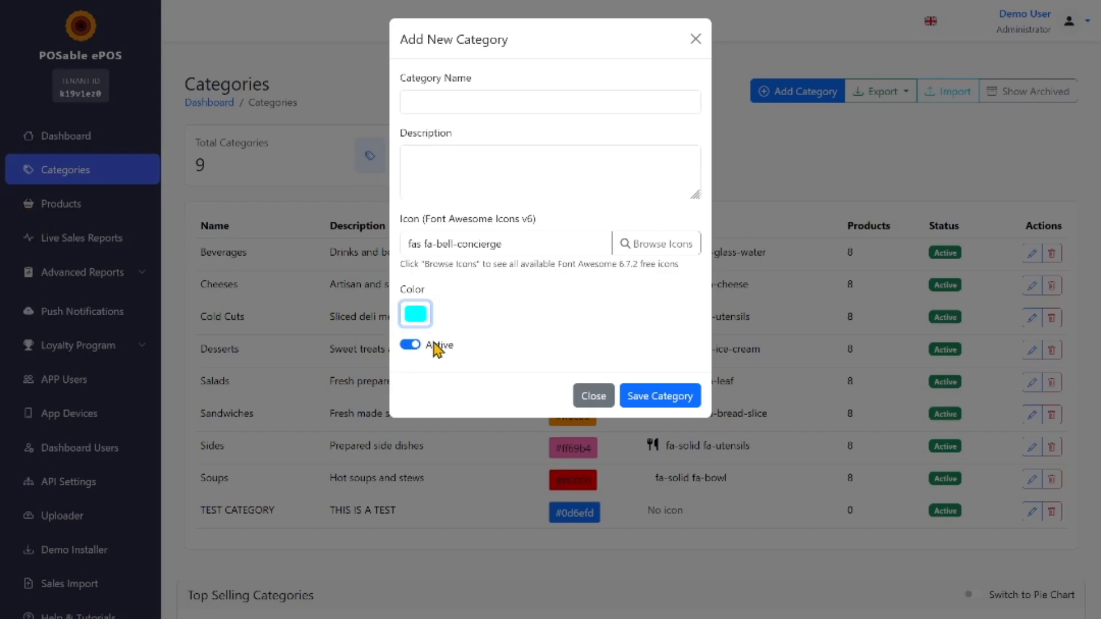
{"action": "left_click", "coordinate": [409, 345]}
{"action": "left_click", "coordinate": [409, 345]}
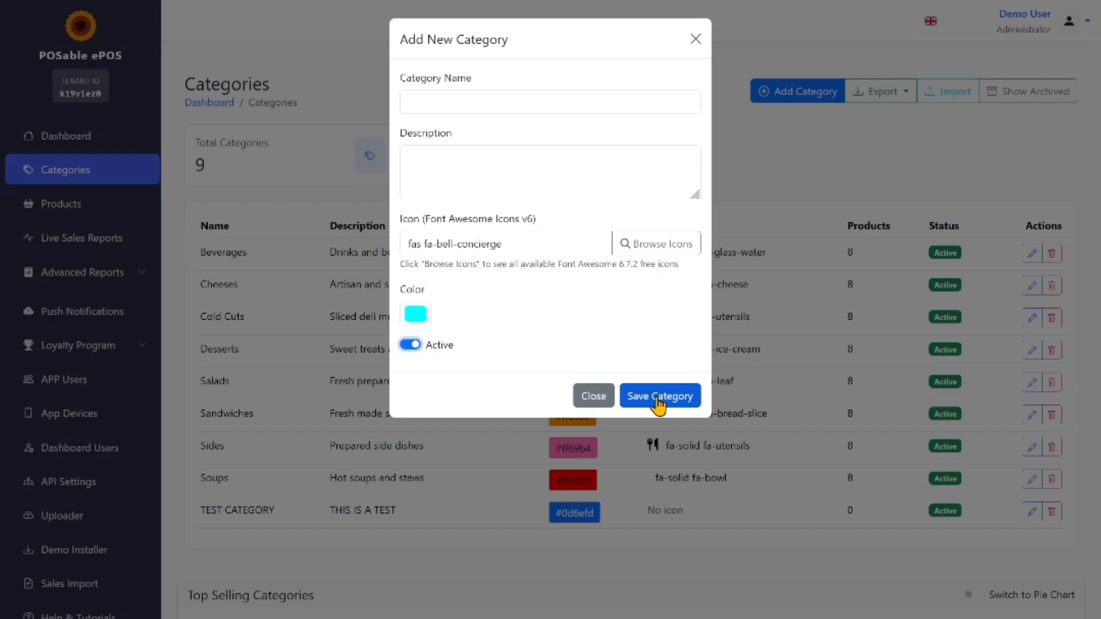
- Enter TEST CATEGORY 2 as both the category name and the description, and save the category
{"action": "left_click", "coordinate": [555, 101]}
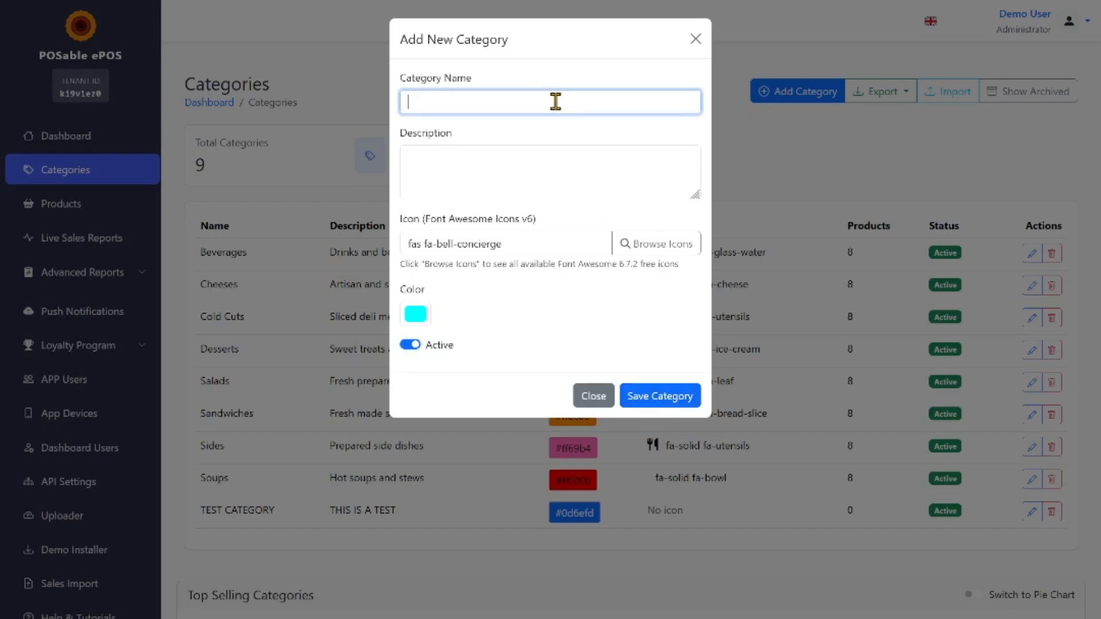
{"action": "type", "text": "TEST CATEGORY 2"}
{"action": "left_click", "coordinate": [408, 157]}
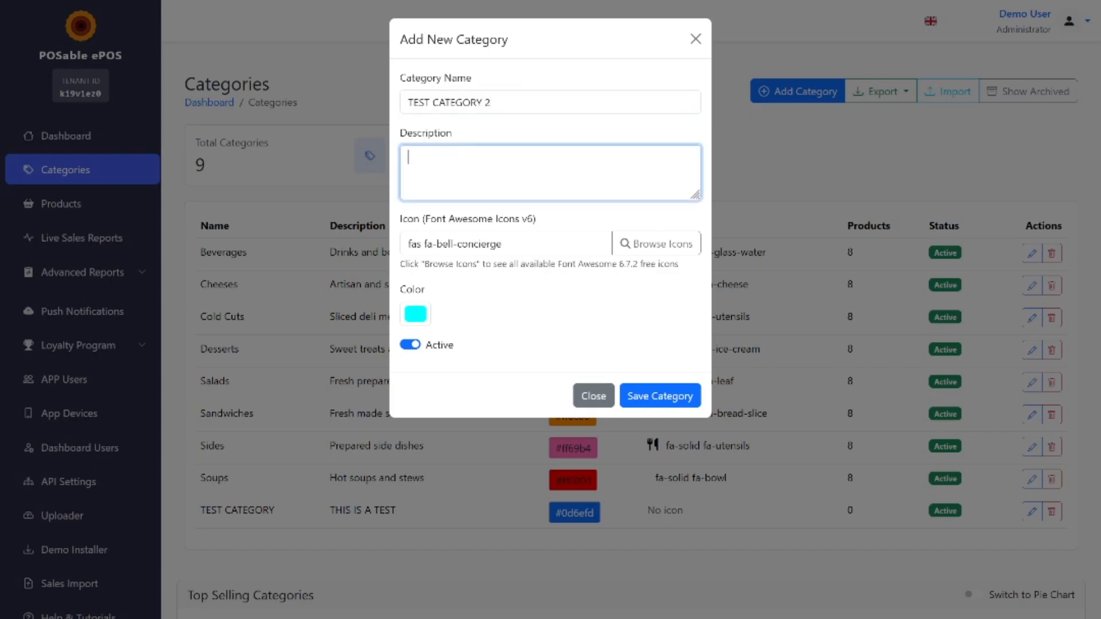
{"action": "type", "text": "TEST CATEGORY 2"}
{"action": "left_click", "coordinate": [518, 291]}
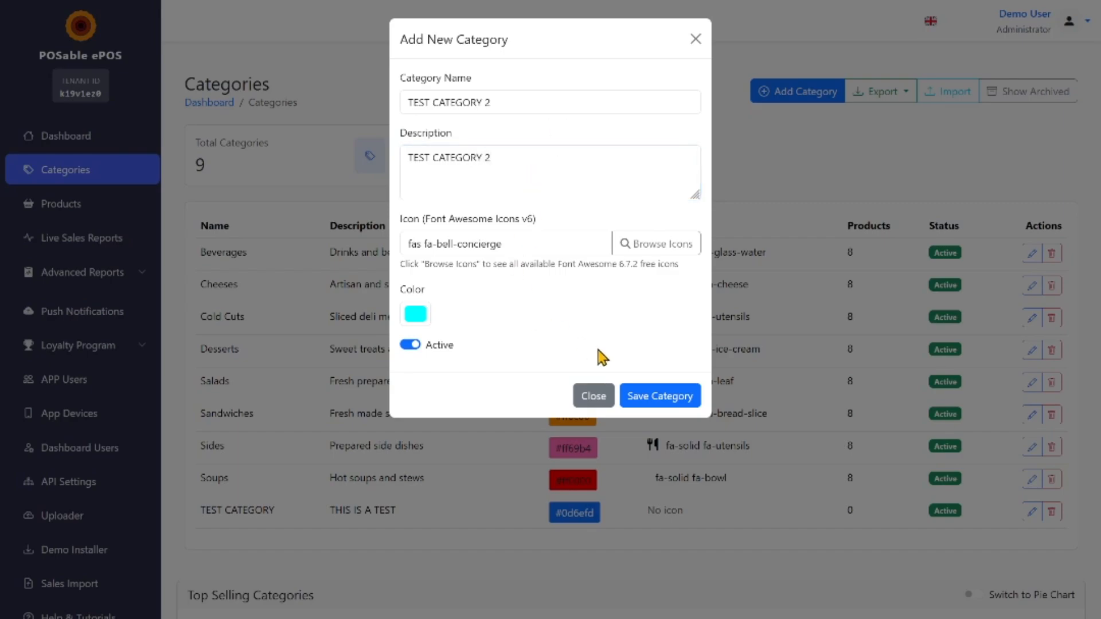
{"action": "left_click", "coordinate": [652, 394]}
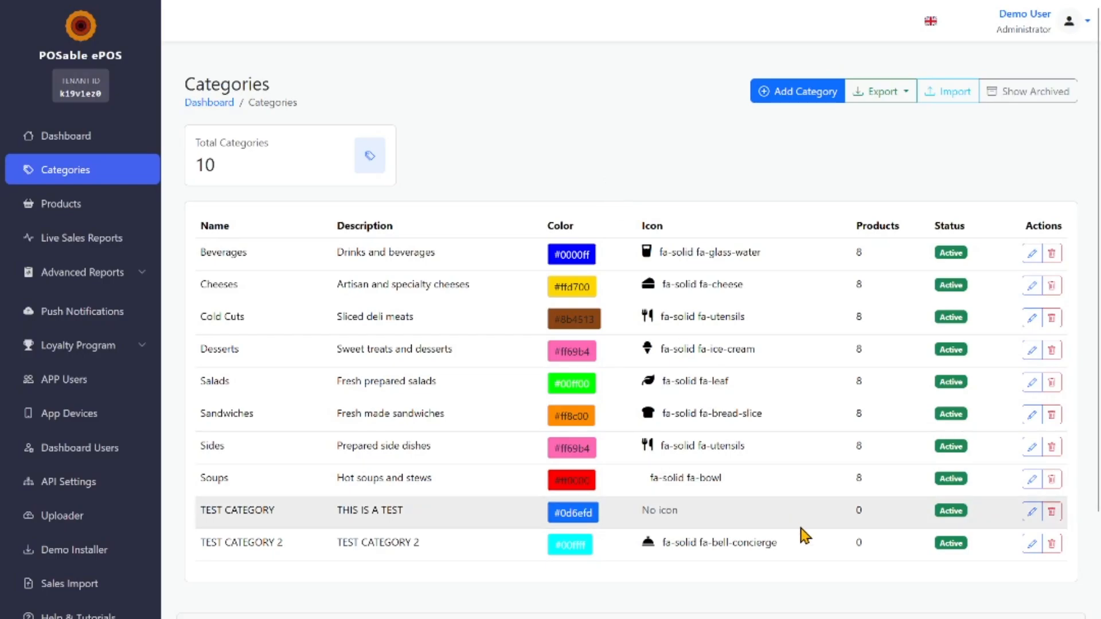
- Review the TEST CATEGORY 2 row in the list and view the category export options
{"action": "left_click_drag", "start_coordinate": [803, 545], "coordinate": [178, 548]}
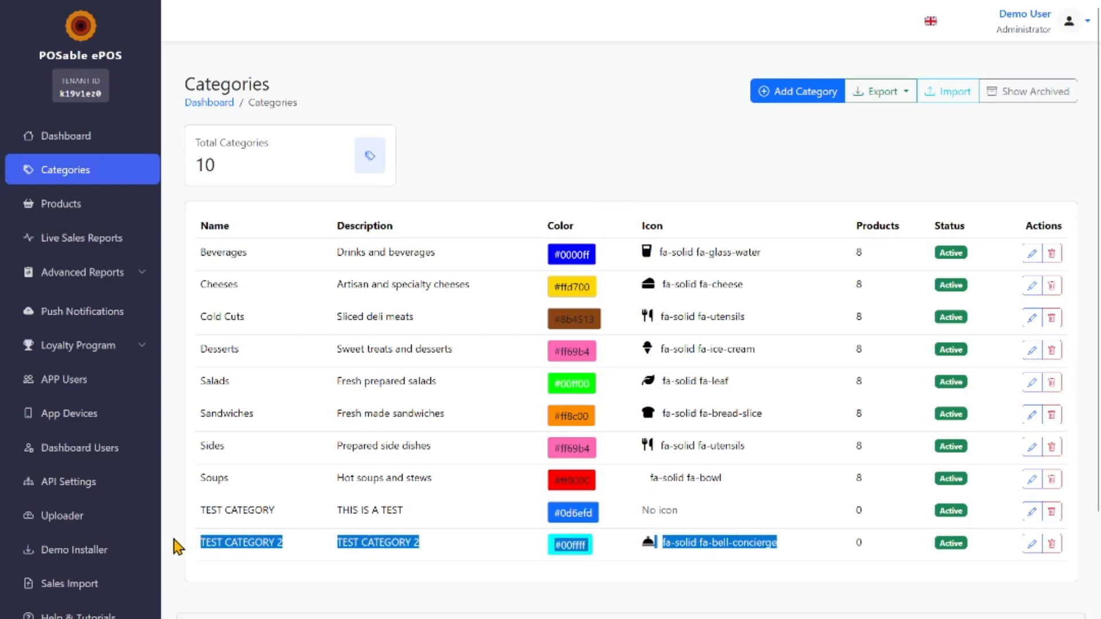
{"action": "left_click", "coordinate": [178, 547]}
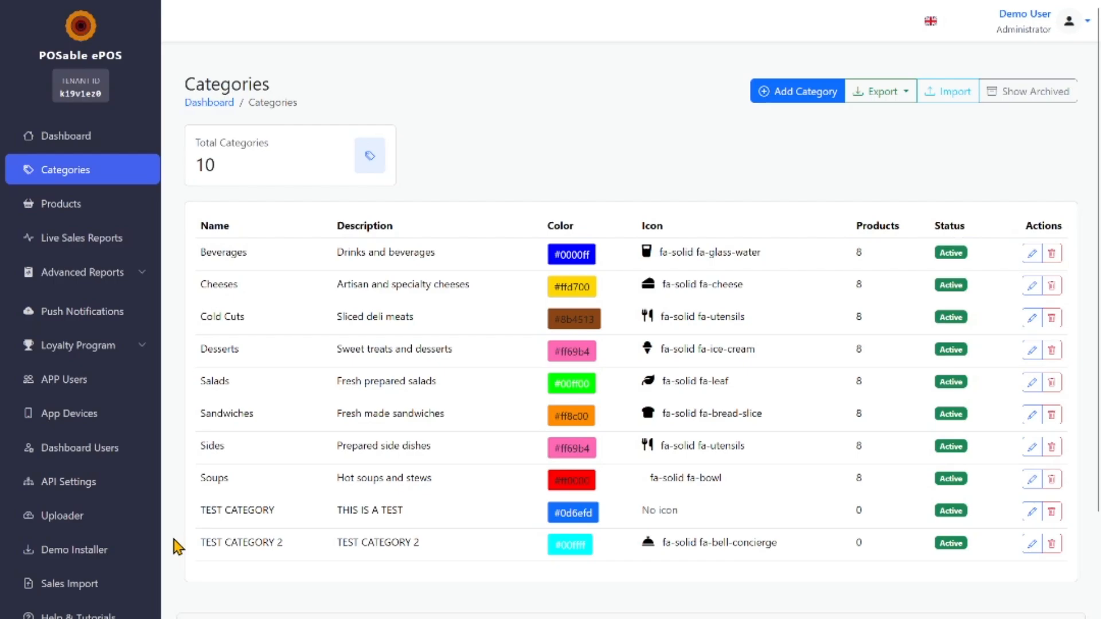
{"action": "left_click", "coordinate": [886, 95]}
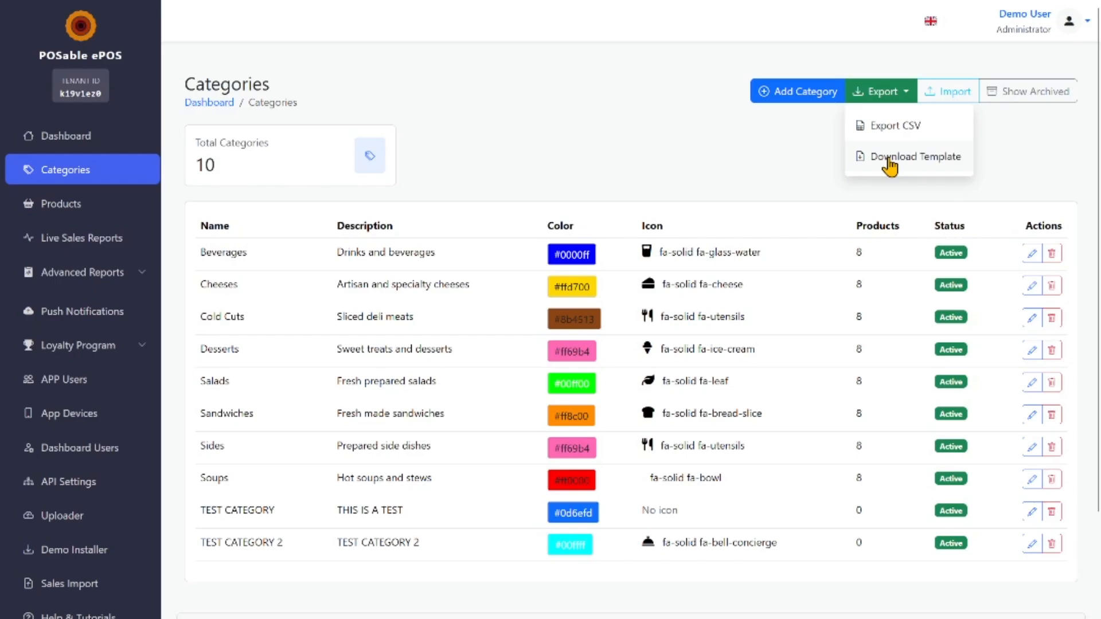
{"action": "left_click", "coordinate": [777, 133]}
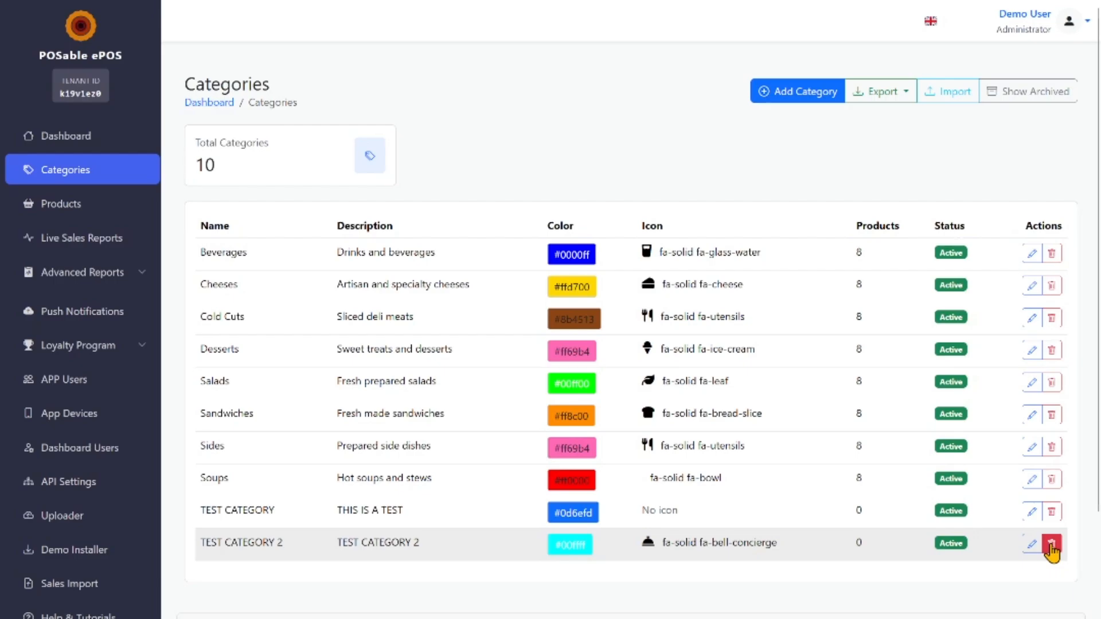
- View the edit form of TEST CATEGORY 2 and close it without changes
{"action": "left_click", "coordinate": [1032, 545]}
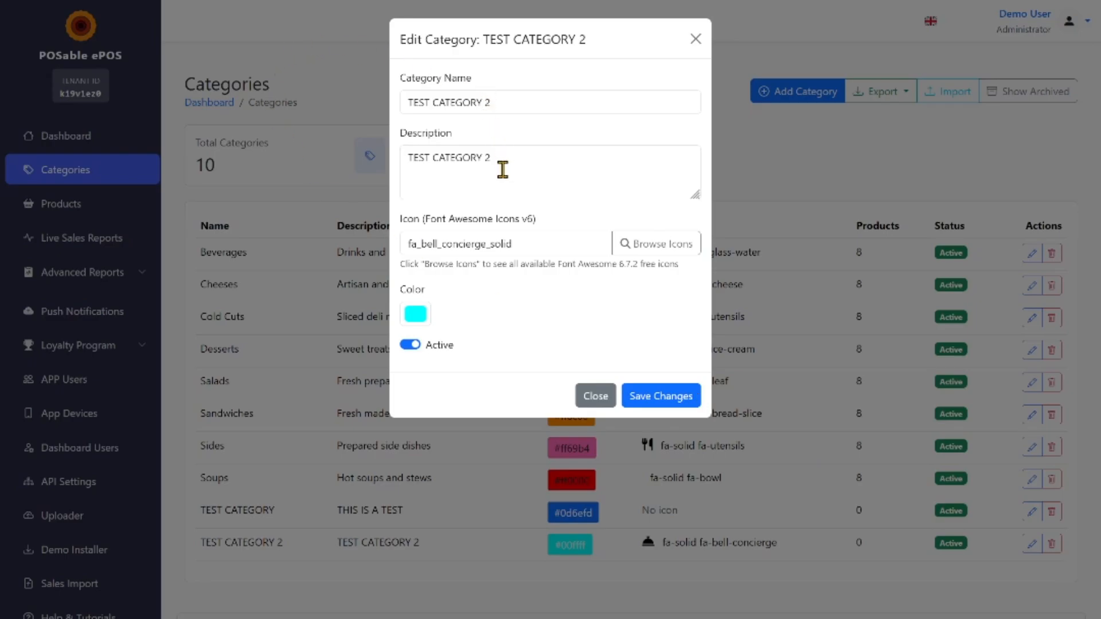
{"action": "left_click", "coordinate": [591, 395]}
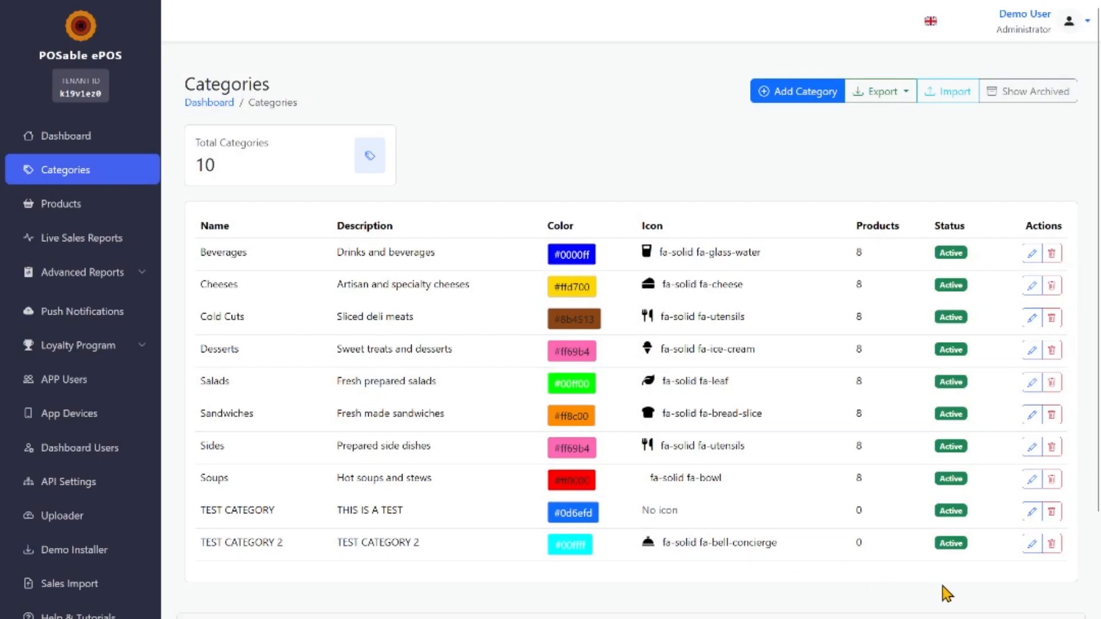
- Deactivate TEST CATEGORY 2 and show archived categories to check its status
{"action": "left_click", "coordinate": [1053, 546]}
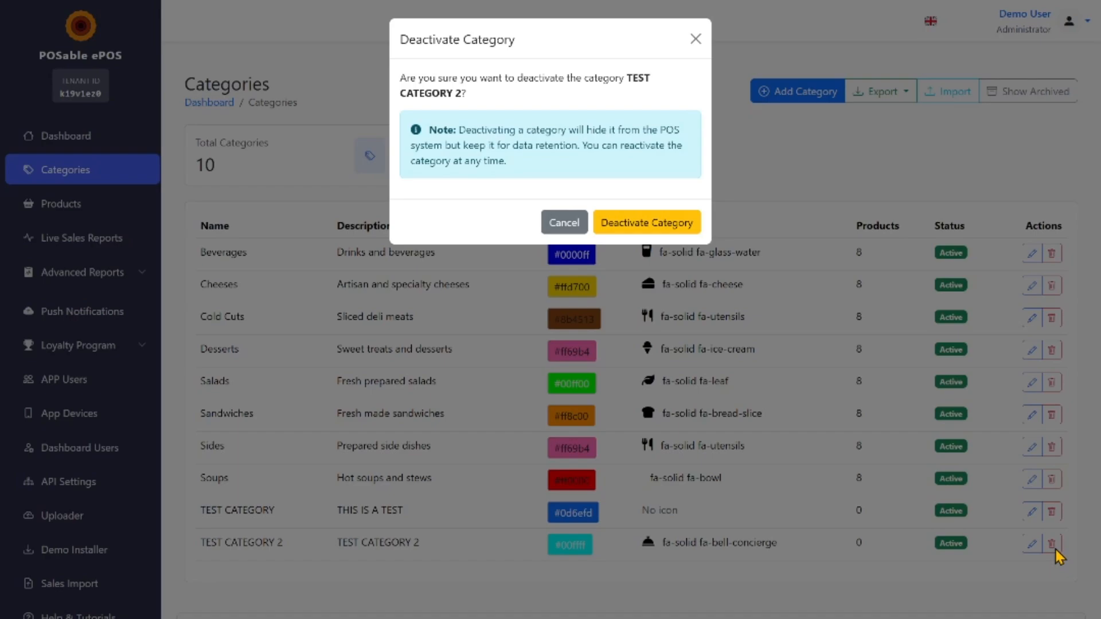
{"action": "left_click", "coordinate": [640, 230]}
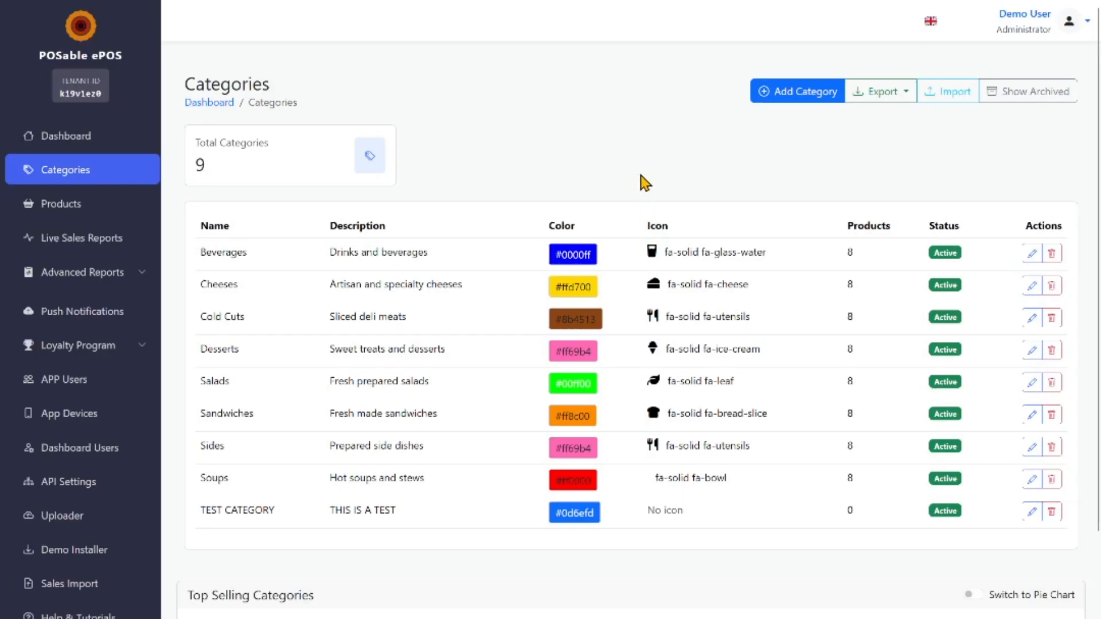
{"action": "left_click", "coordinate": [1036, 98]}
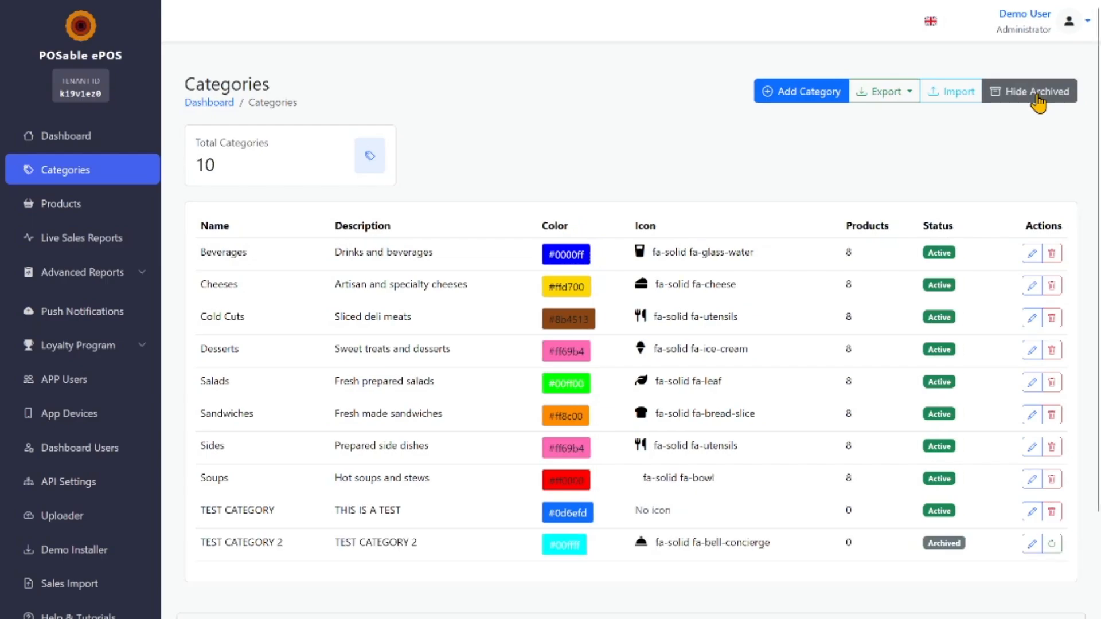
{"action": "left_click_drag", "start_coordinate": [982, 544], "coordinate": [914, 542]}
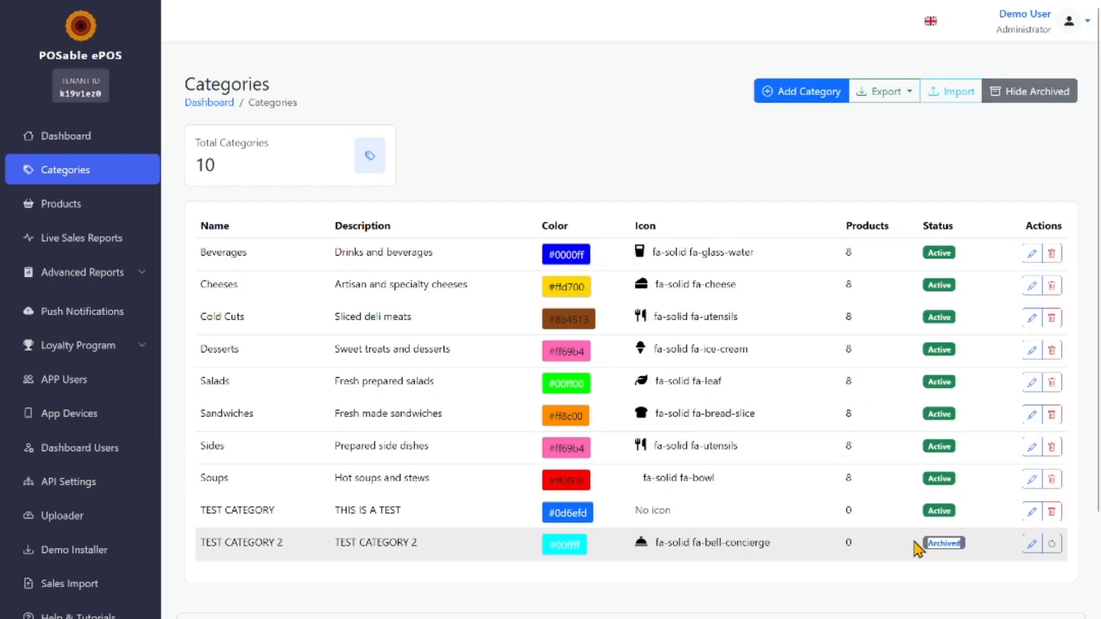
{"action": "left_click", "coordinate": [887, 546]}
- Reactivate the archived TEST CATEGORY 2 and check its status in the list
{"action": "left_click", "coordinate": [1054, 549]}
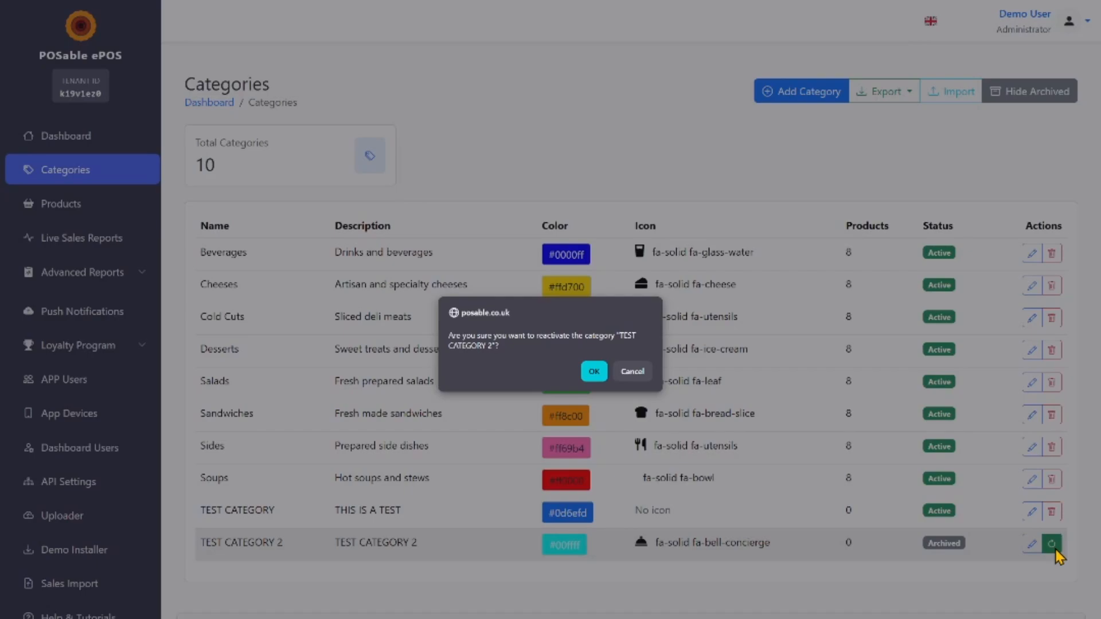
{"action": "left_click", "coordinate": [594, 373]}
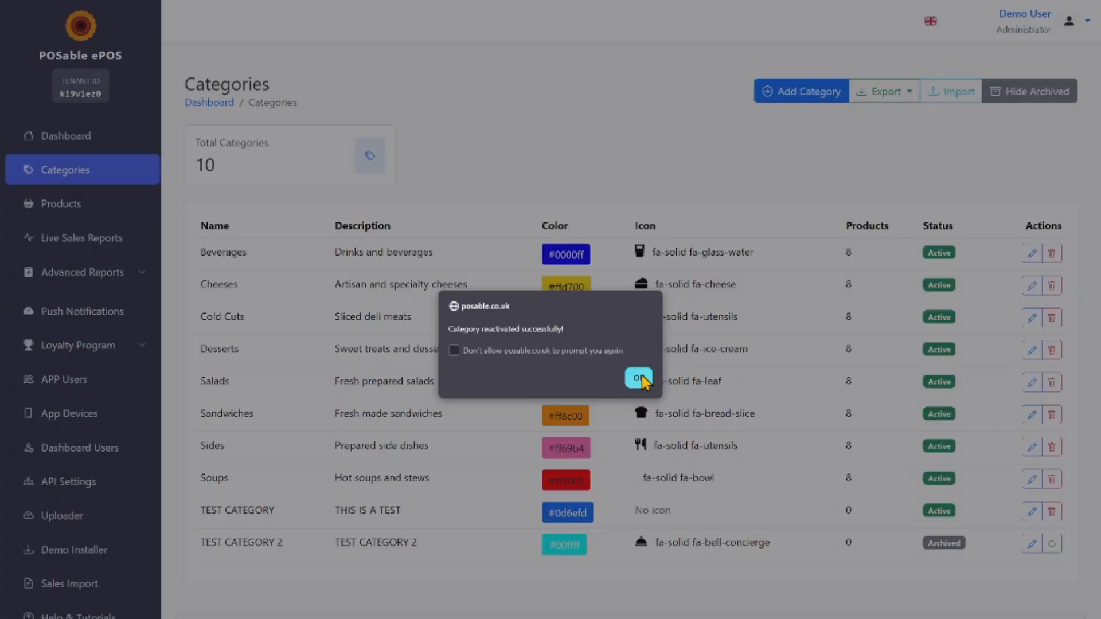
{"action": "left_click", "coordinate": [638, 377]}
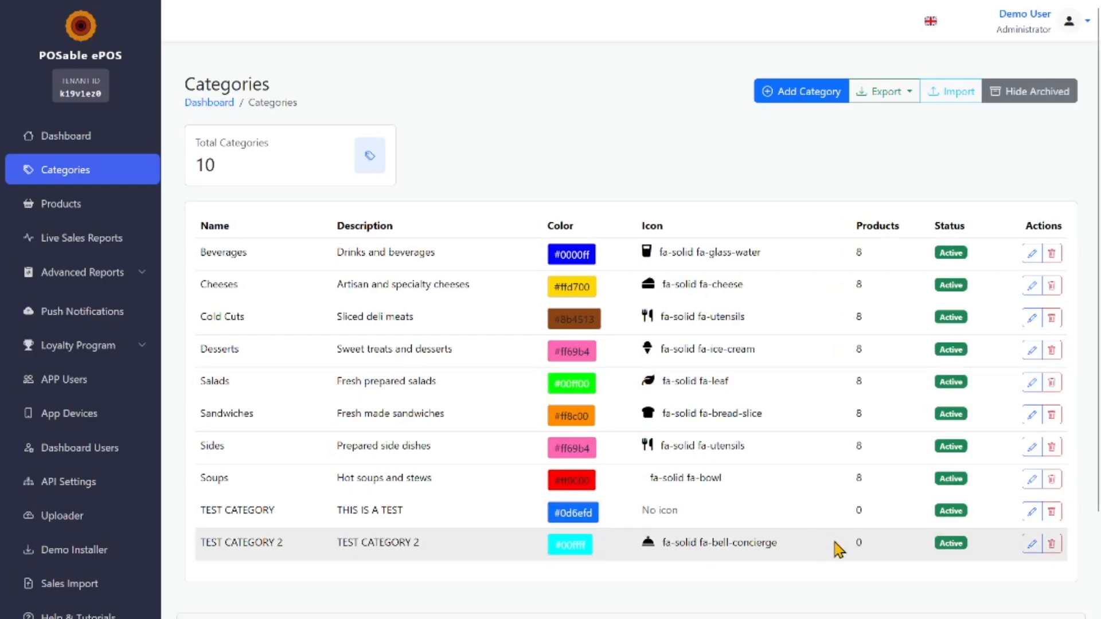
{"action": "left_click_drag", "start_coordinate": [977, 541], "coordinate": [928, 543]}
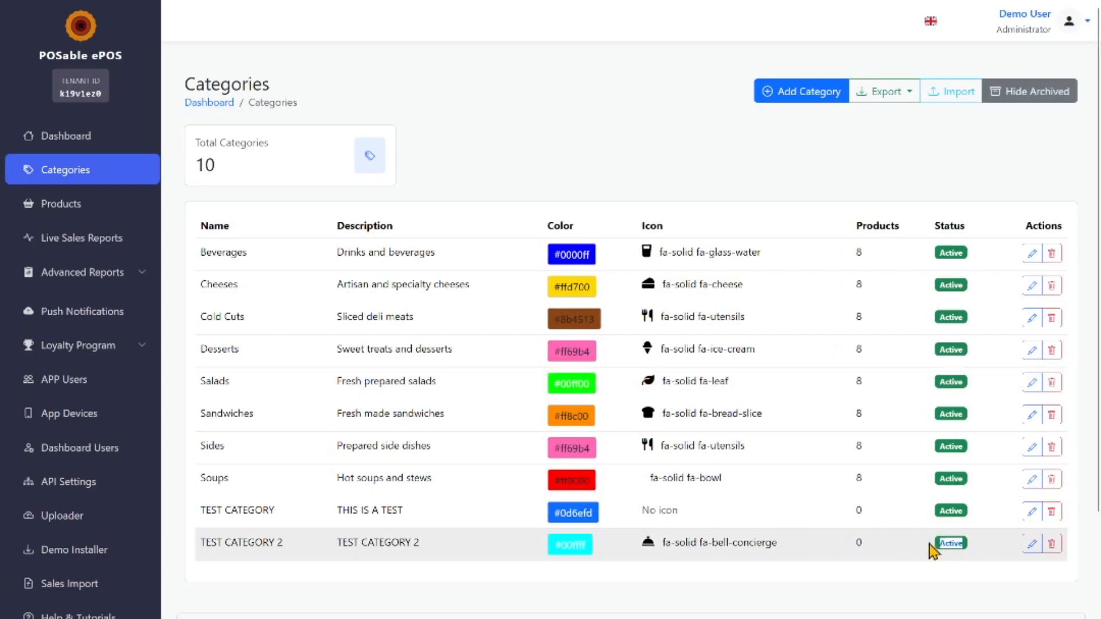
{"action": "left_click", "coordinate": [886, 548]}
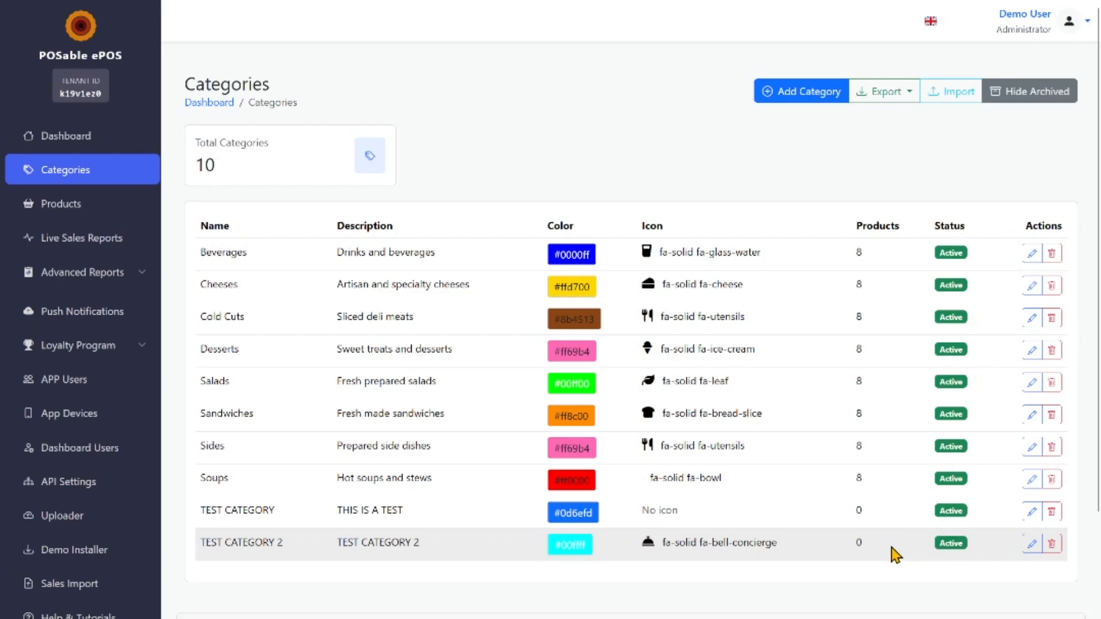